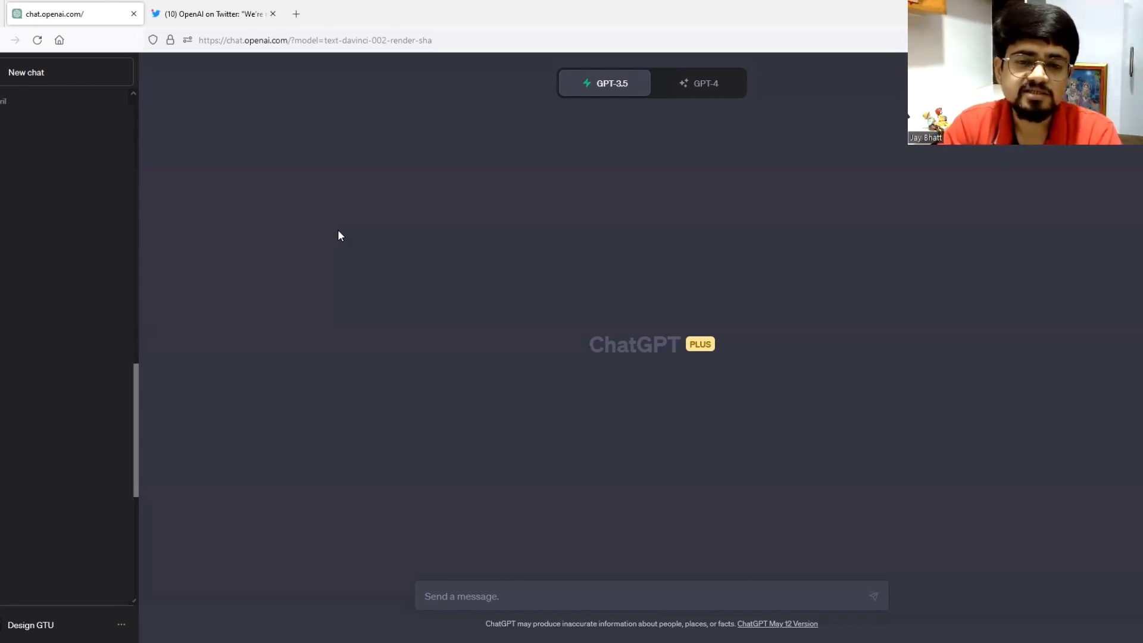
Step: View OpenAI's tweet announcing web browsing, then return to the ChatGPT tab
click(214, 14)
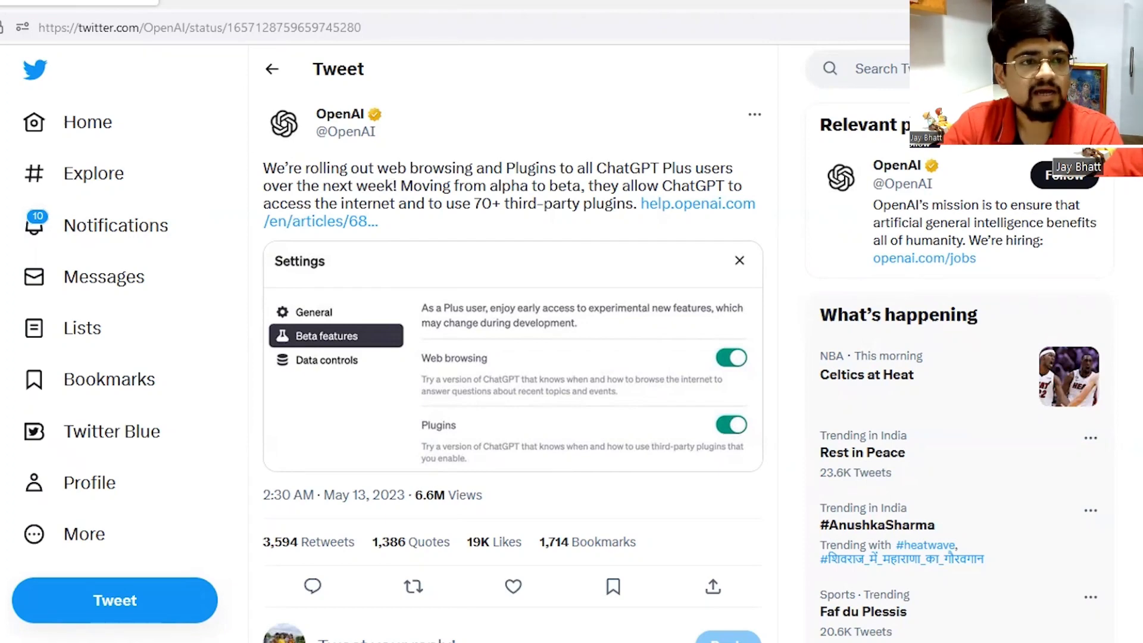
key(ctrl+shift+Tab)
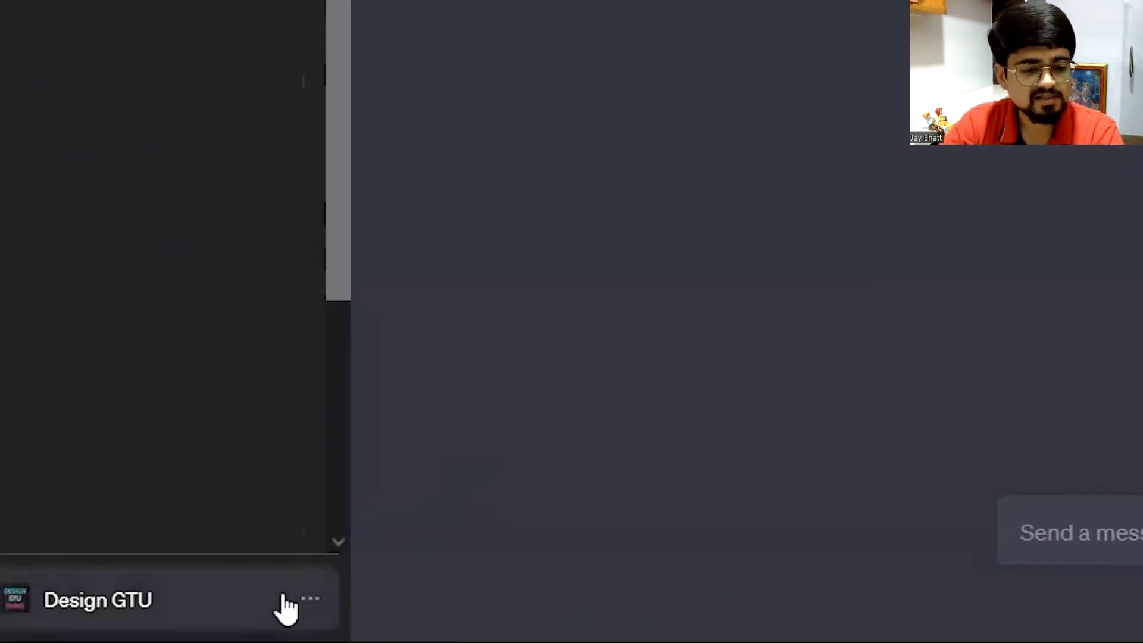
Step: Enable the Web browsing and Plugins toggles under Beta features in ChatGPT Settings
click(306, 599)
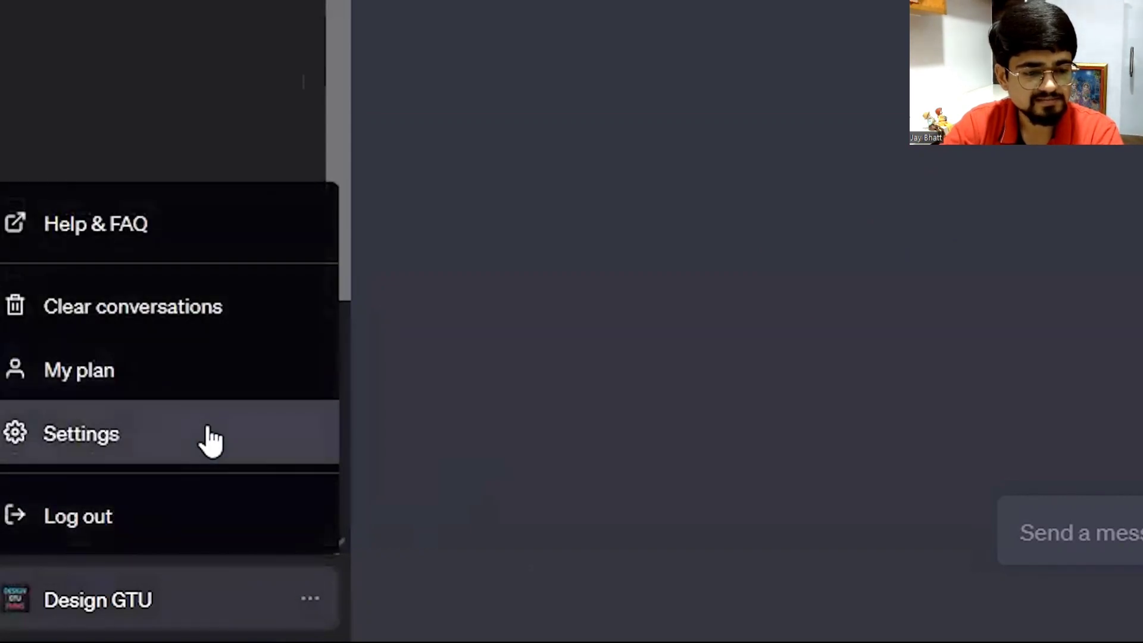
click(210, 441)
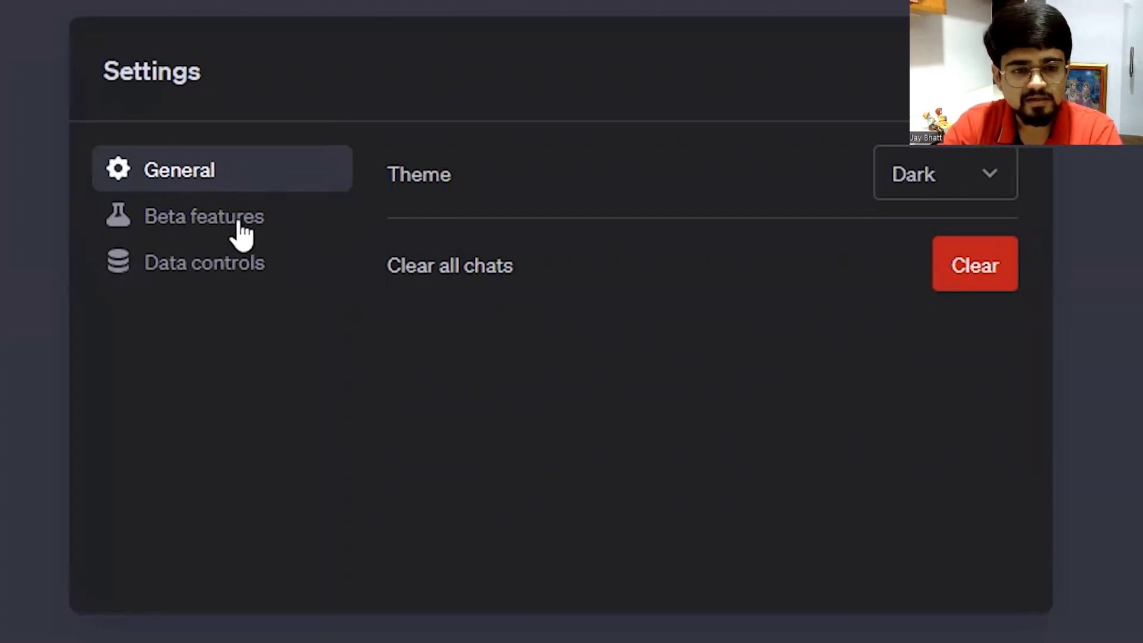
click(242, 235)
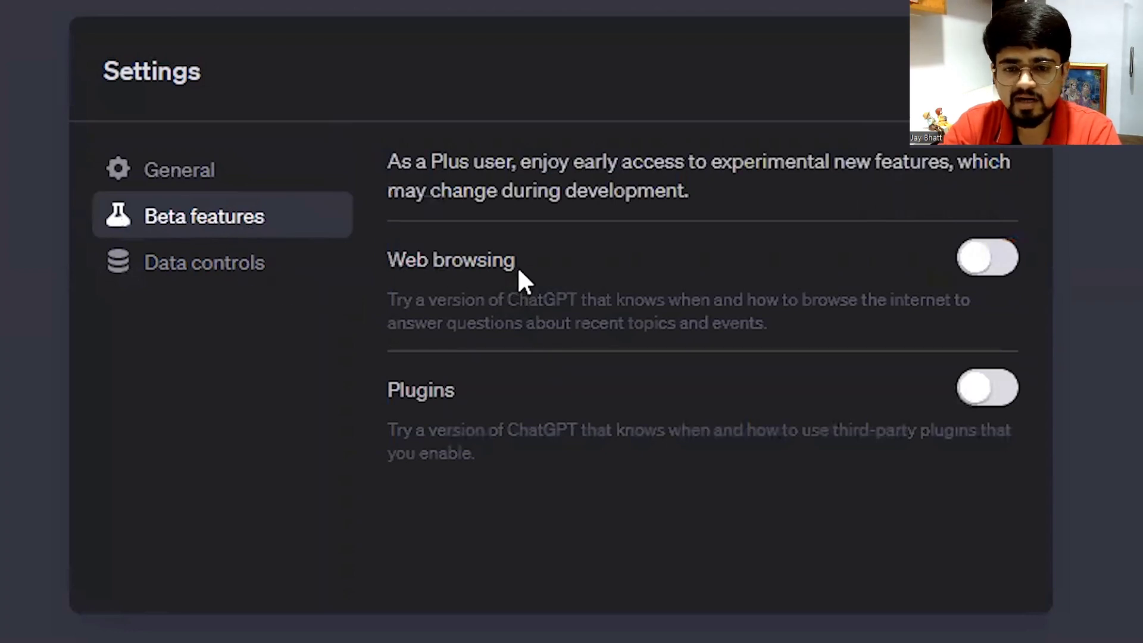
click(985, 257)
click(989, 400)
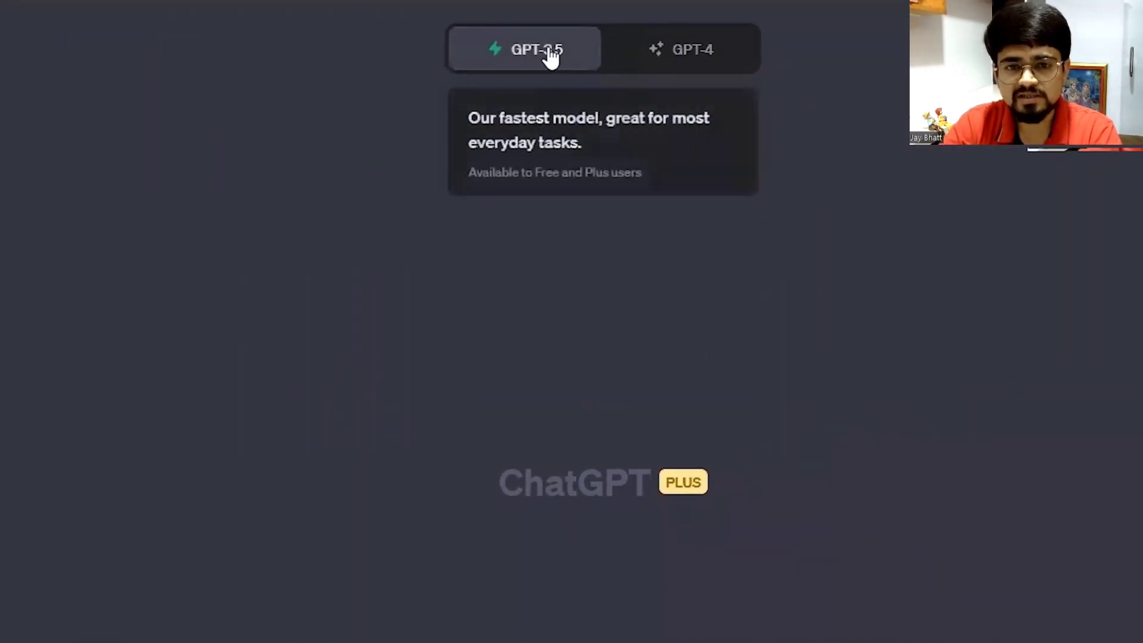
Step: Choose GPT-4 with Browsing (Beta) as the model for the new chat
mouse_move(653, 56)
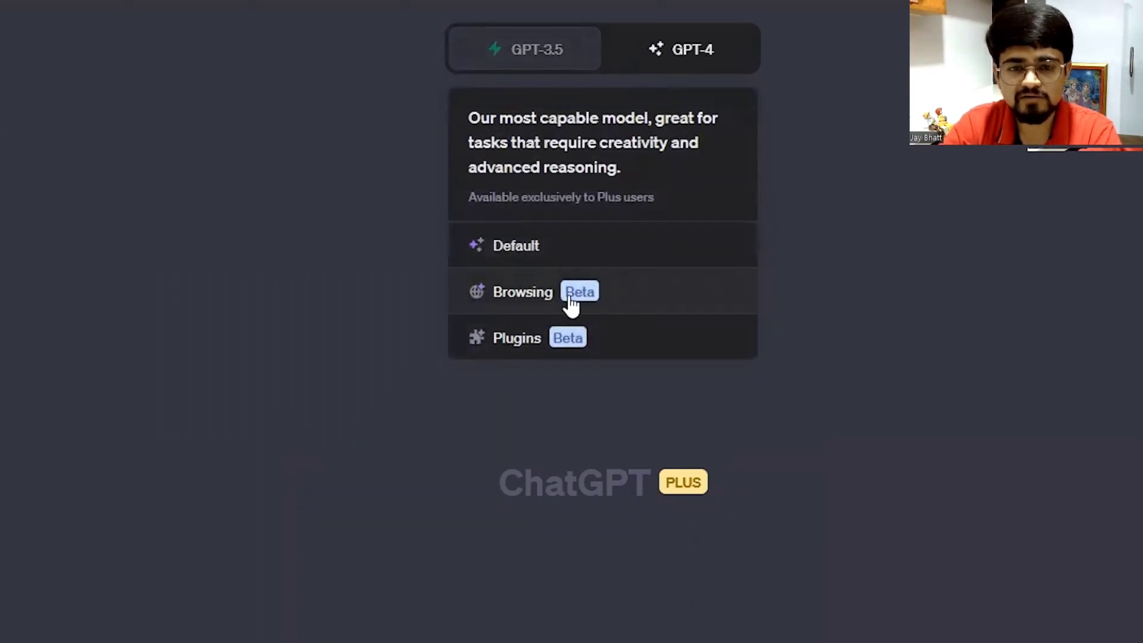
click(549, 299)
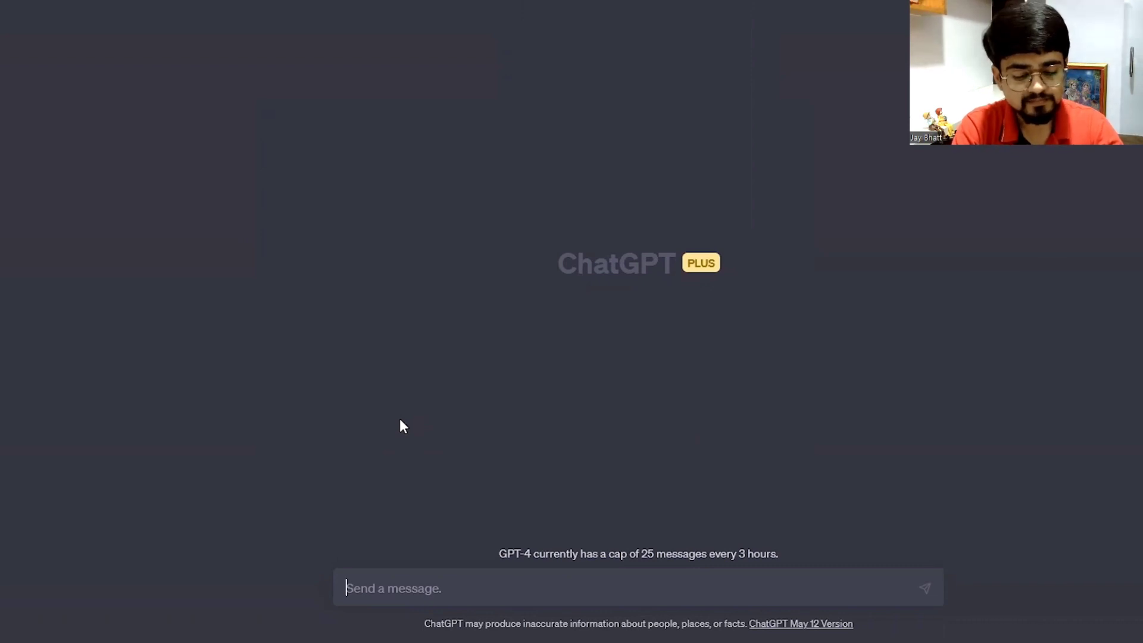
Step: Send 'help me in decision making: should i buy stock of reliance industries, based on its latest financial results'
text(help m)
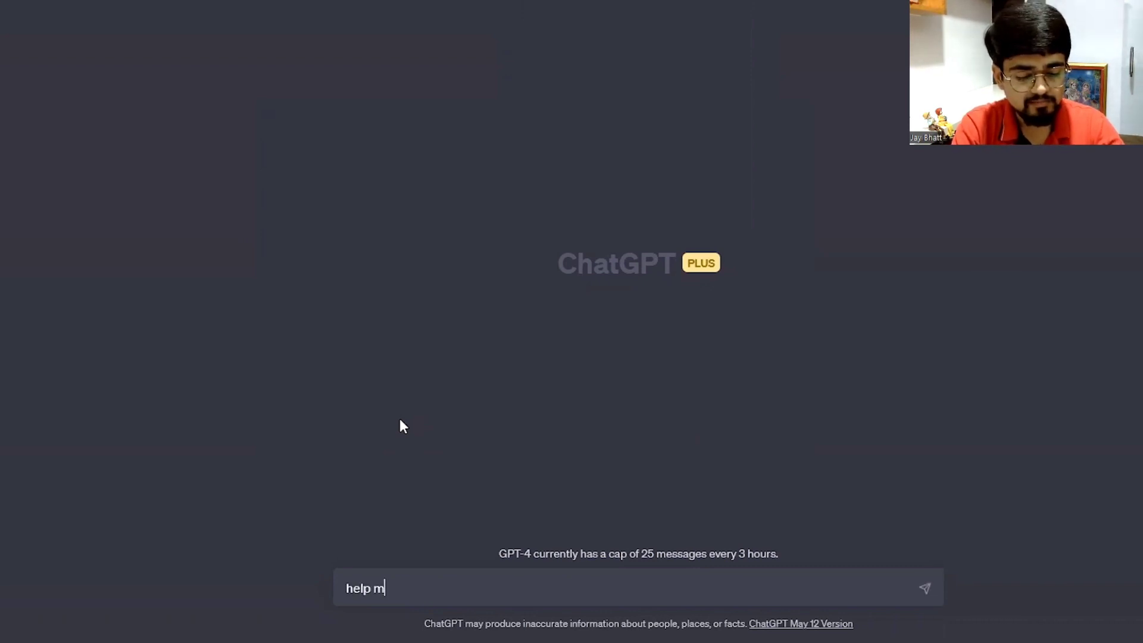
text(e in dec)
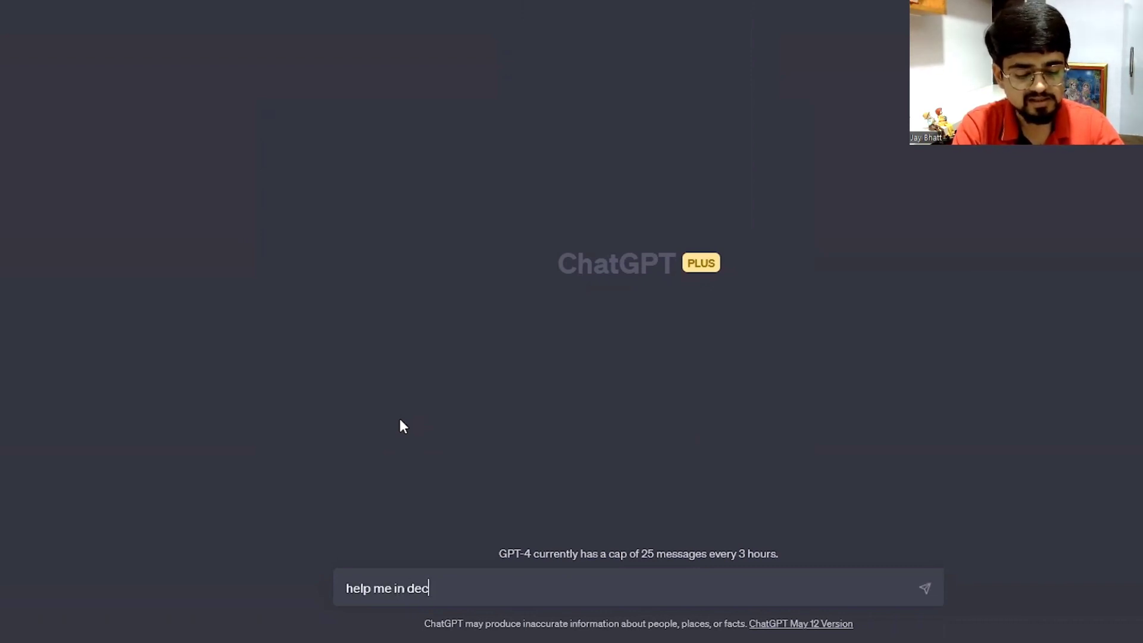
text(ision making)
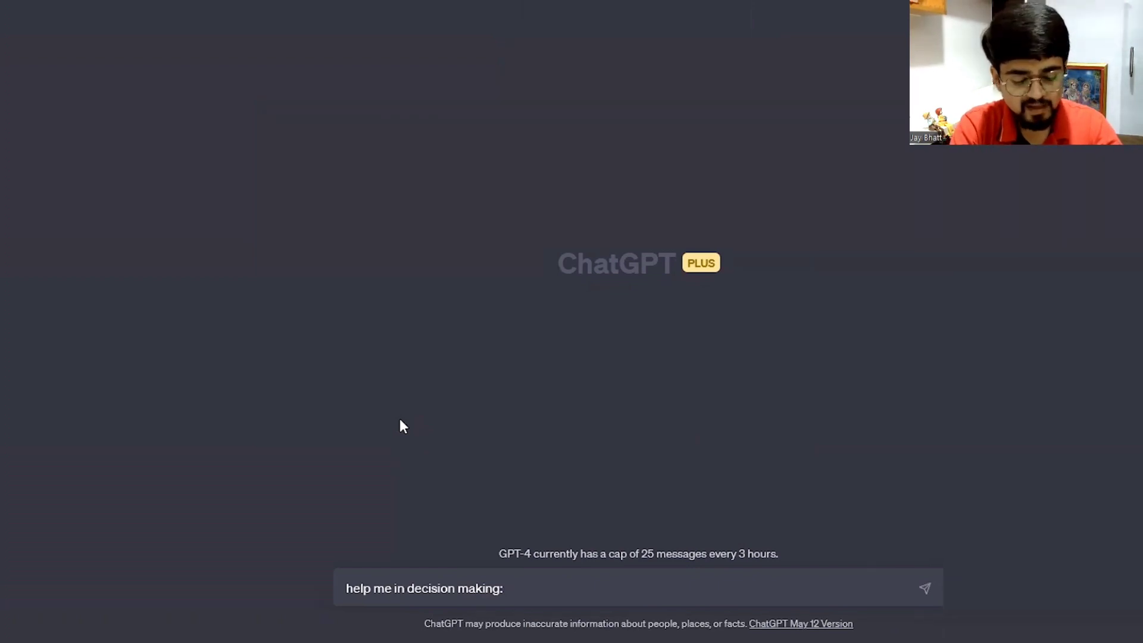
text(: should i)
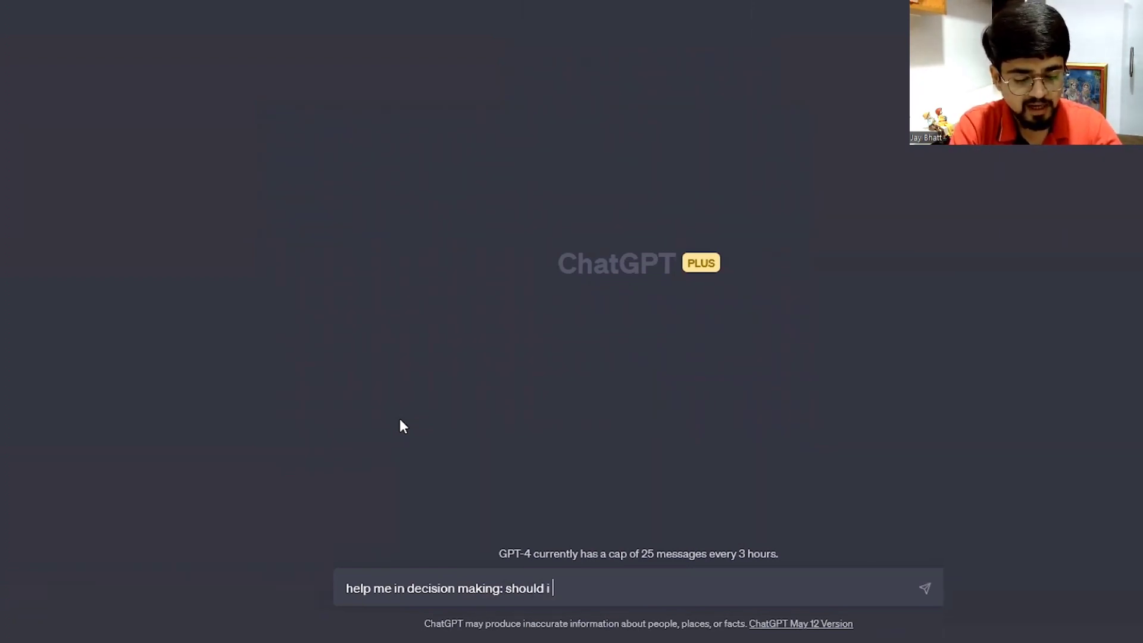
text( buy stock of relisnce indus)
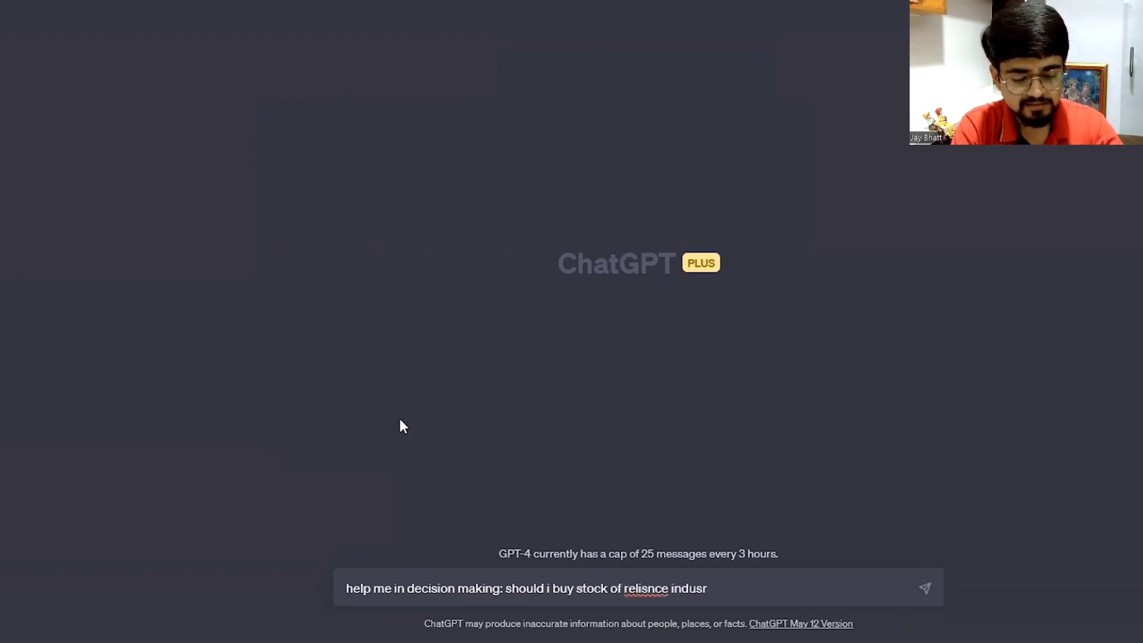
text(tries)
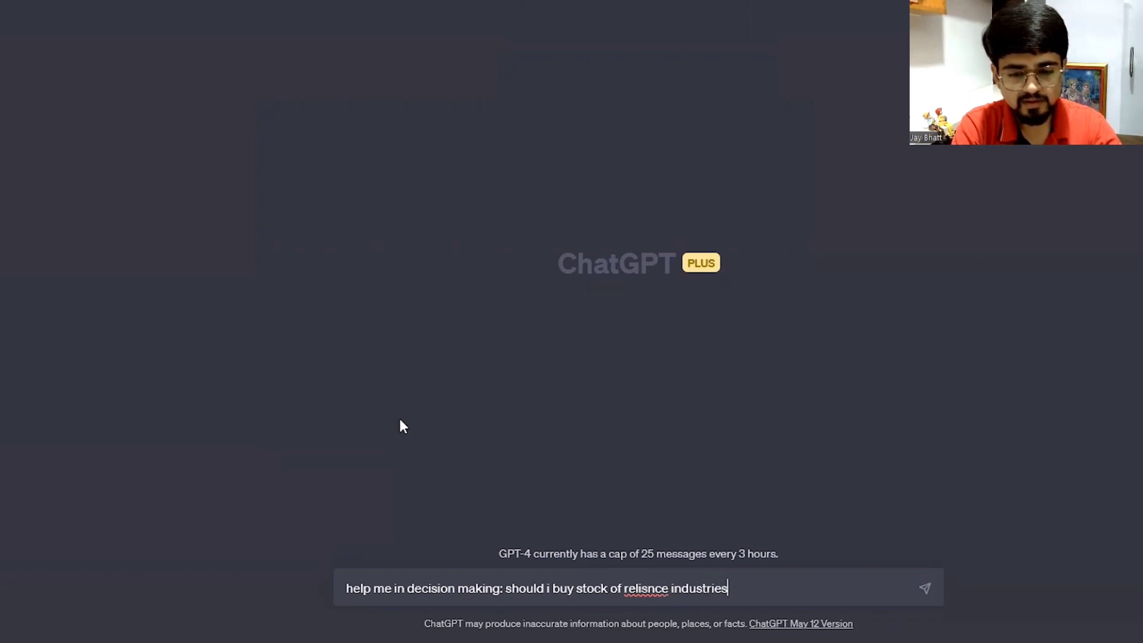
right_click(641, 588)
click(710, 244)
click(760, 588)
text(, based on )
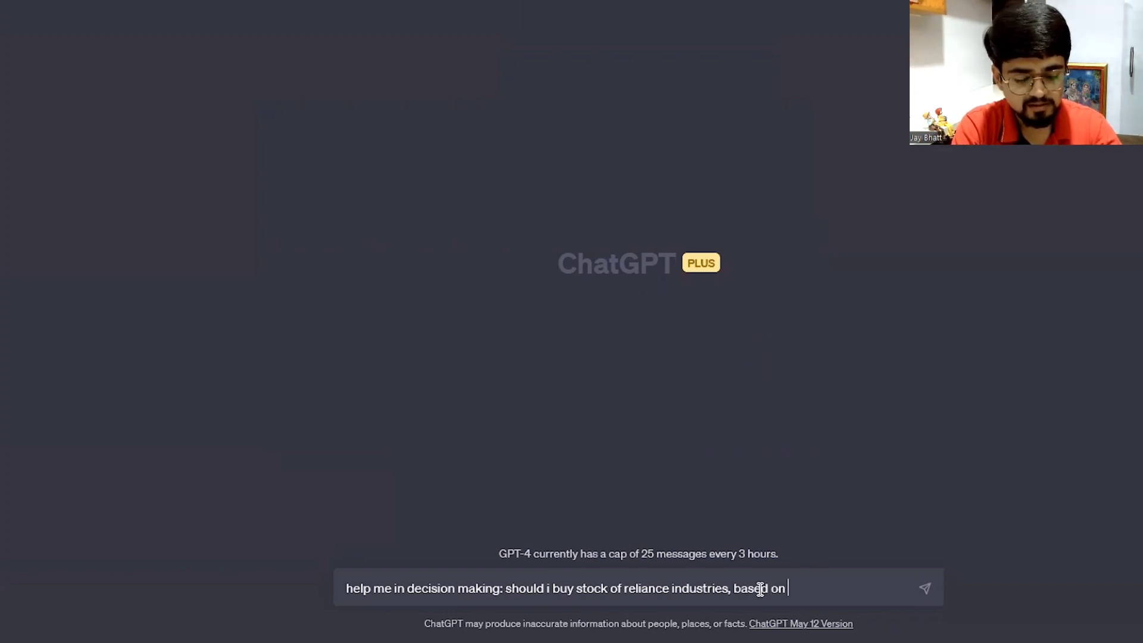
text(its late)
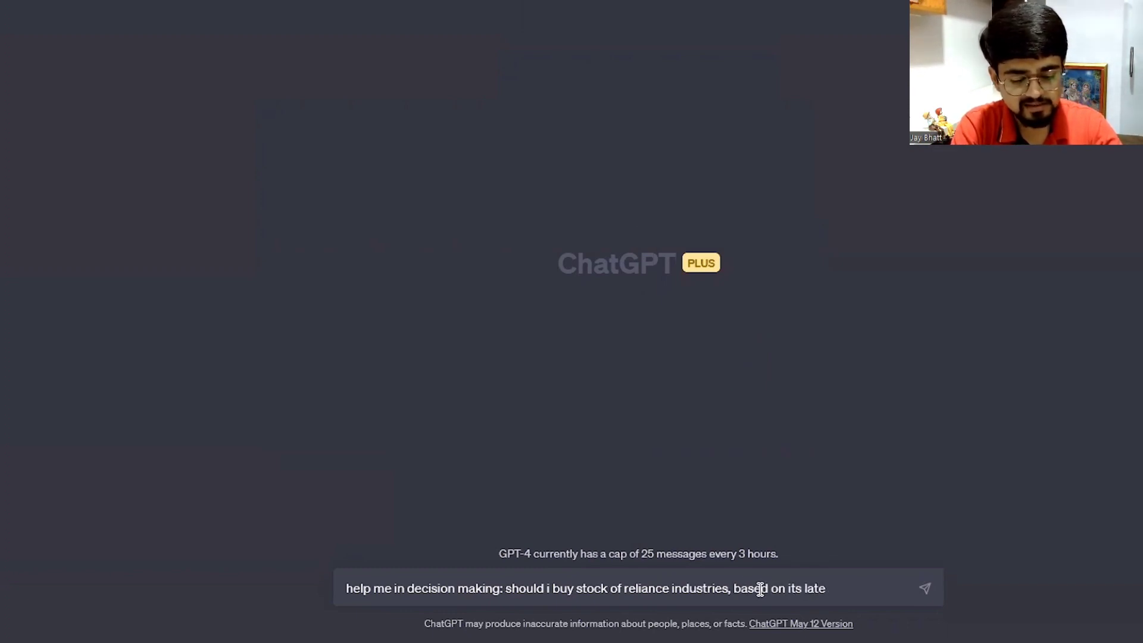
text(st finai)
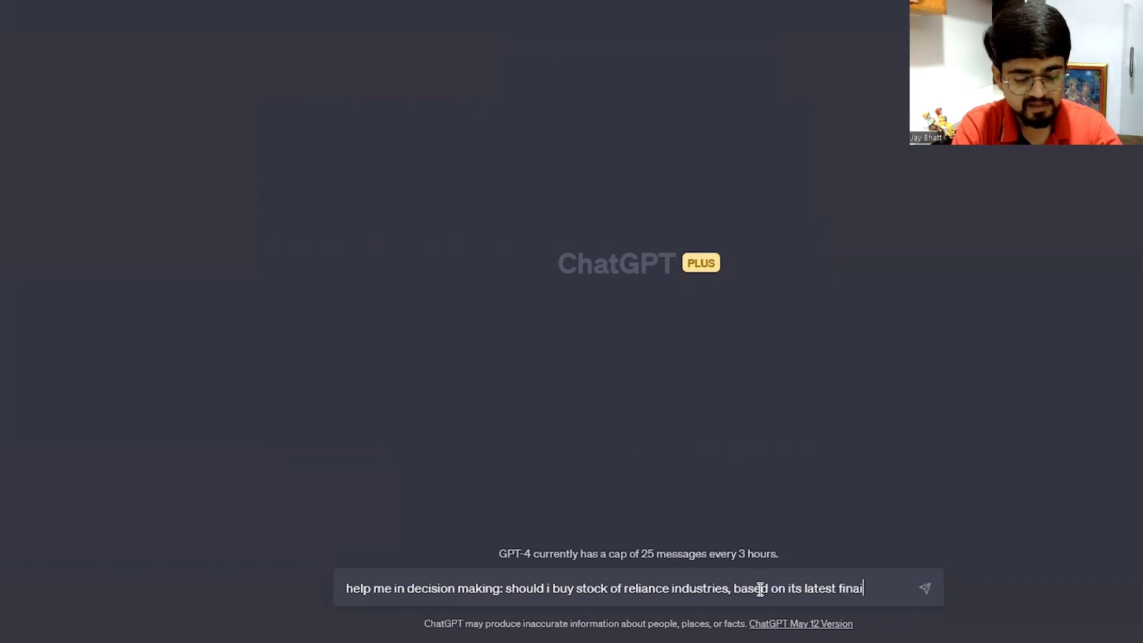
key(BackSpace)
key(BackSpace)
key(BackSpace)
key(BackSpace)
text(financial)
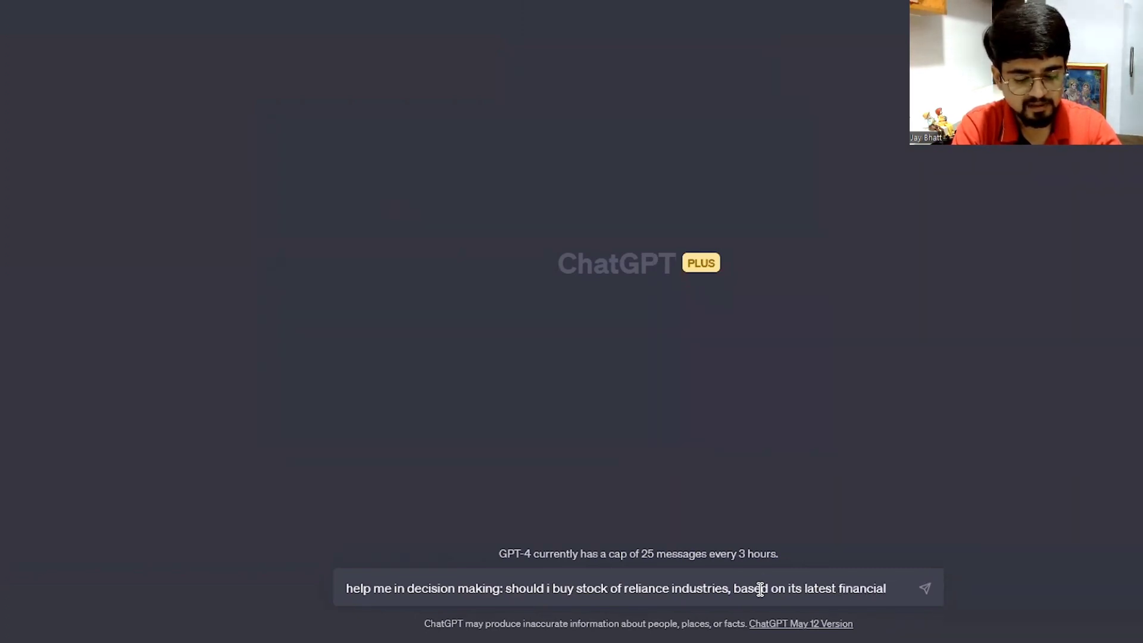
text( results.)
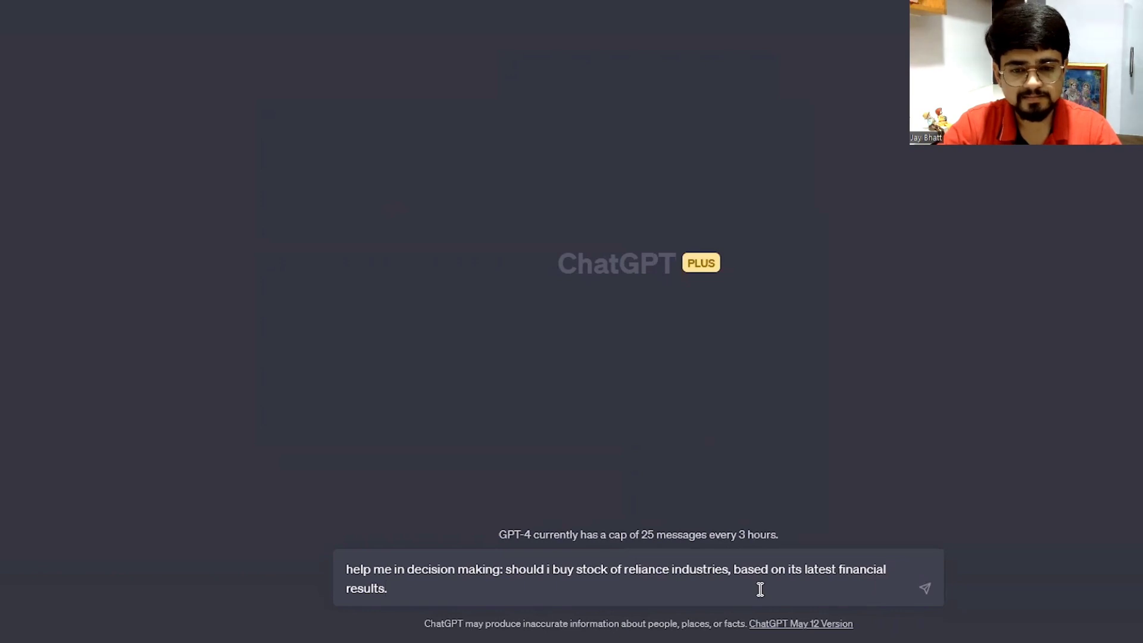
key(Return)
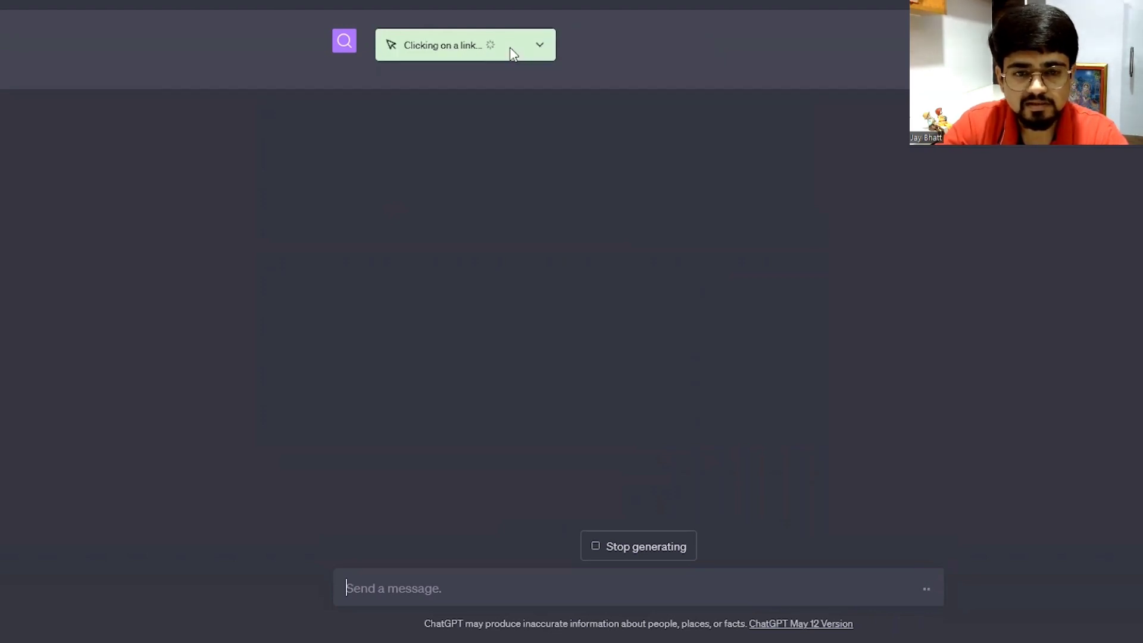
Step: Expand the browsing log to see the sites ChatGPT visits, such as reuters.com
click(540, 48)
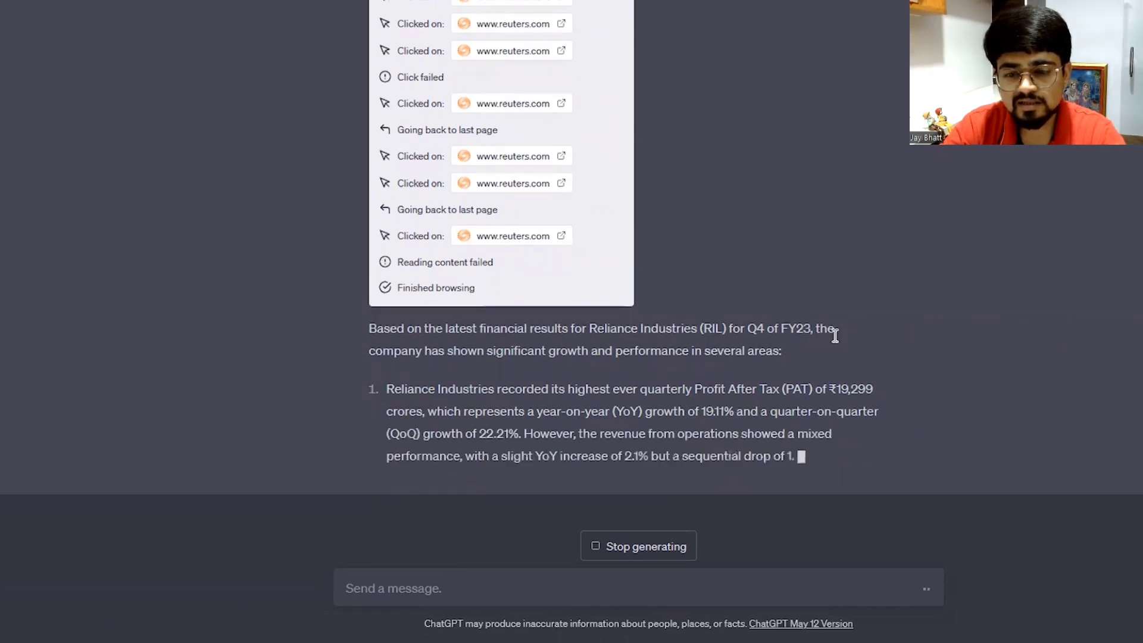
Step: Check the Q4 FY23 period in the finished answer, then scroll to the Q1 2023 highlights
drag(731, 239, 803, 239)
click(754, 241)
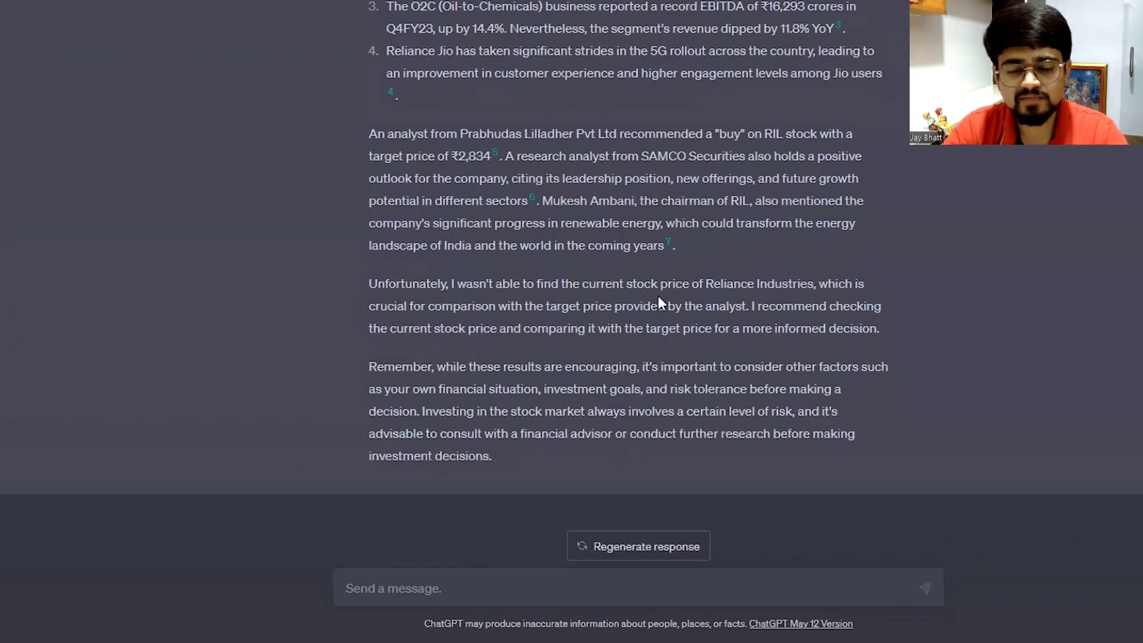
scroll(645, 294, up, 8)
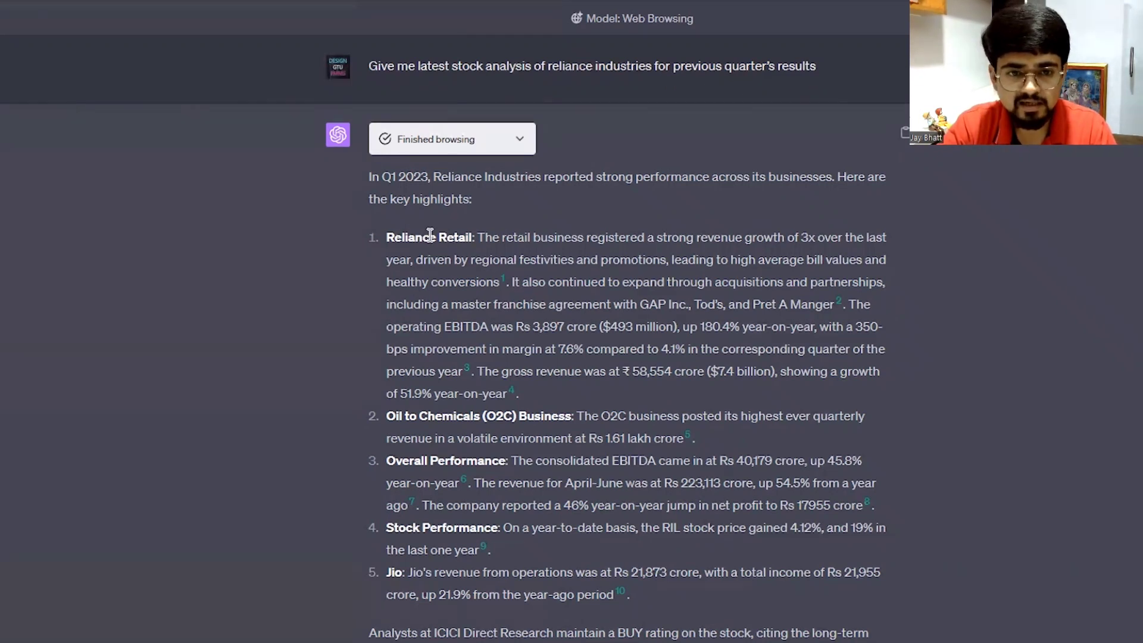
Step: Read down through the Q1 2023 highlights, past the Reliance Retail section
drag(402, 237, 471, 237)
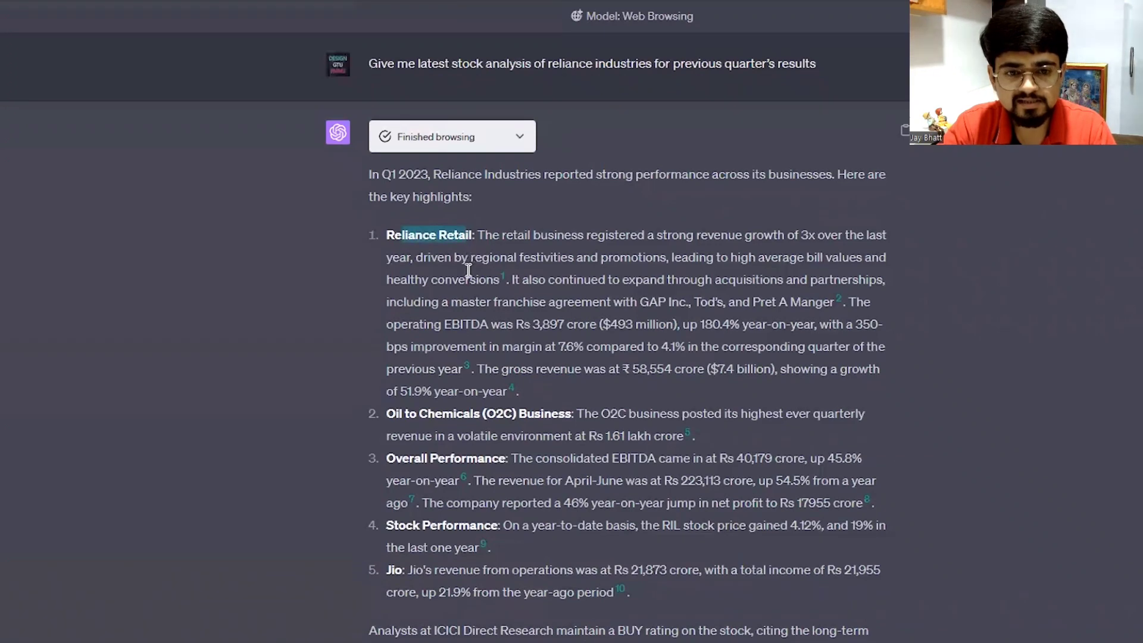
scroll(467, 288, down, 2)
scroll(467, 288, down, 2)
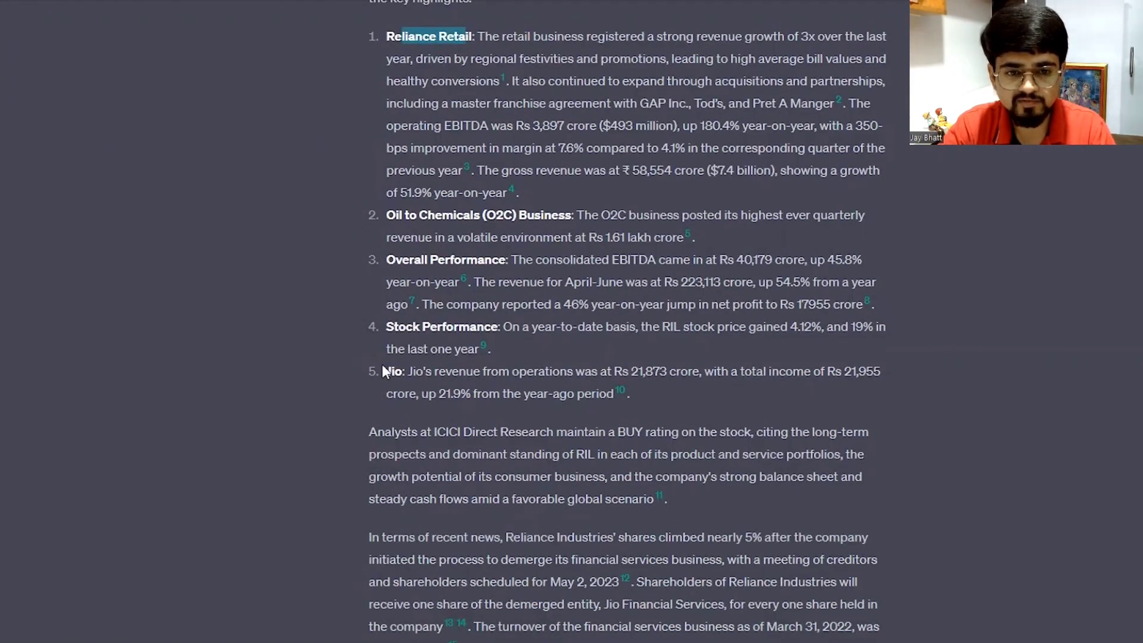
click(259, 274)
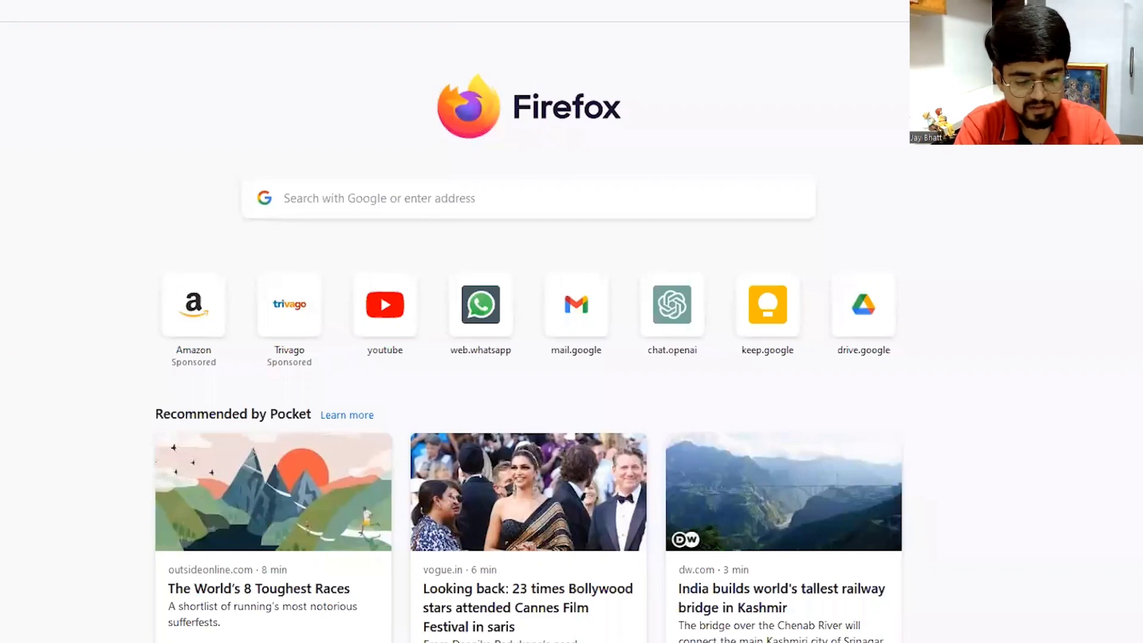
Step: Search Google for 'reliance Q1 result 2023 profit'
text(rel)
key(BackSpace)
key(BackSpace)
key(BackSpace)
text(reliance Q1 result)
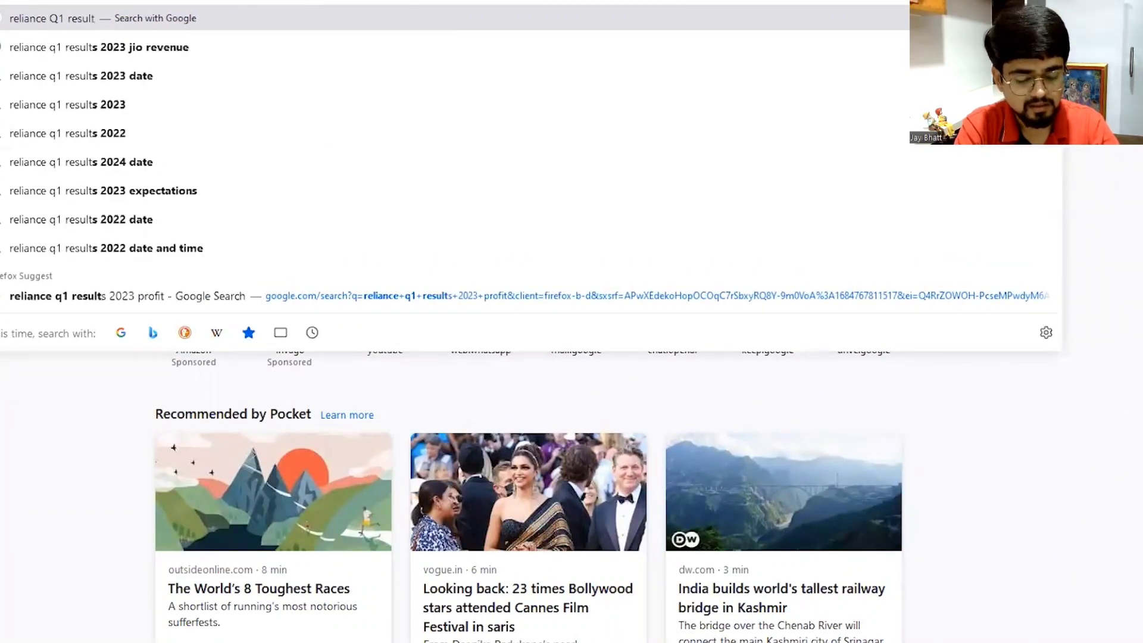
text( 2023)
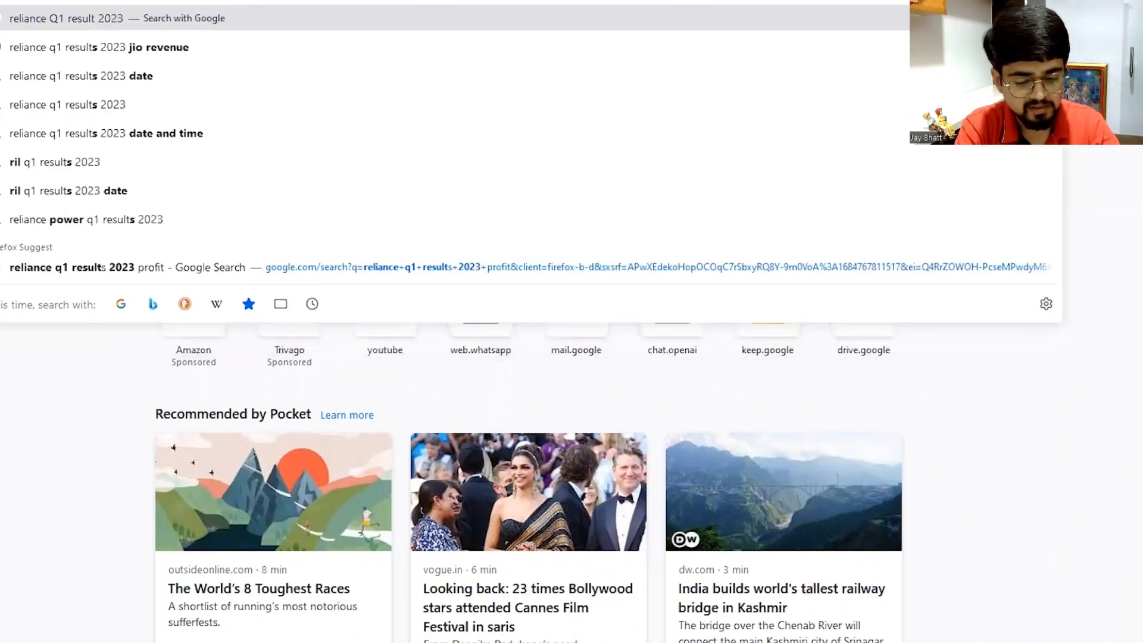
text( profit)
key(Return)
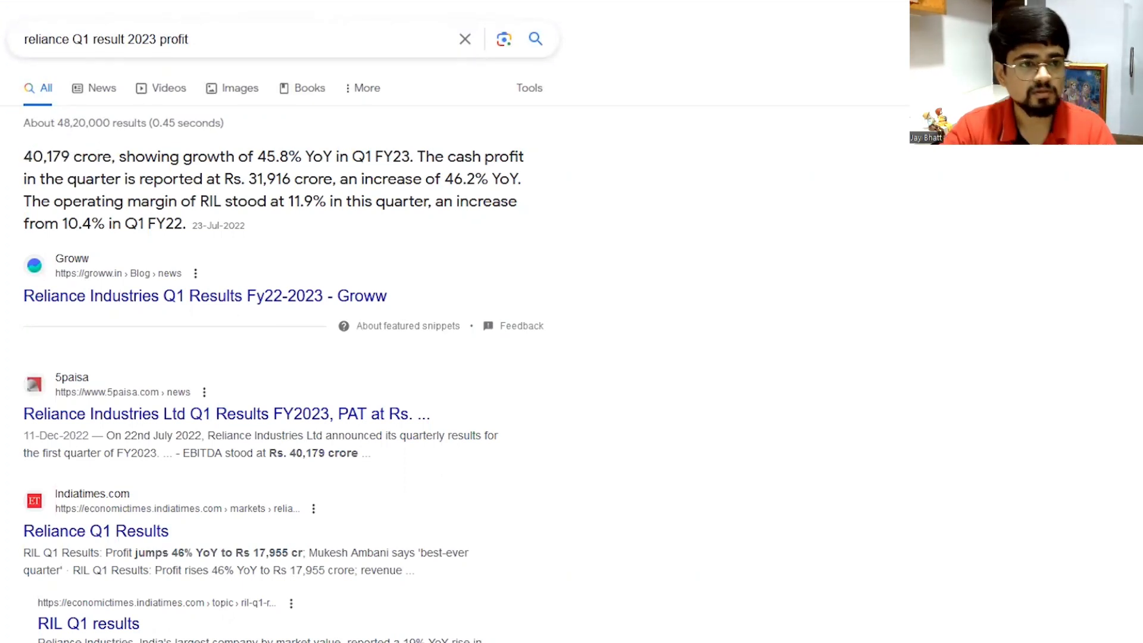
Step: Back in ChatGPT, mark the 40,179 crore EBITDA figure to compare with Google's results
key(alt+Tab)
scroll(229, 283, down, 1)
scroll(232, 283, up, 1)
scroll(497, 291, down, 2)
scroll(604, 256, up, 2)
double_click(719, 258)
click(751, 262)
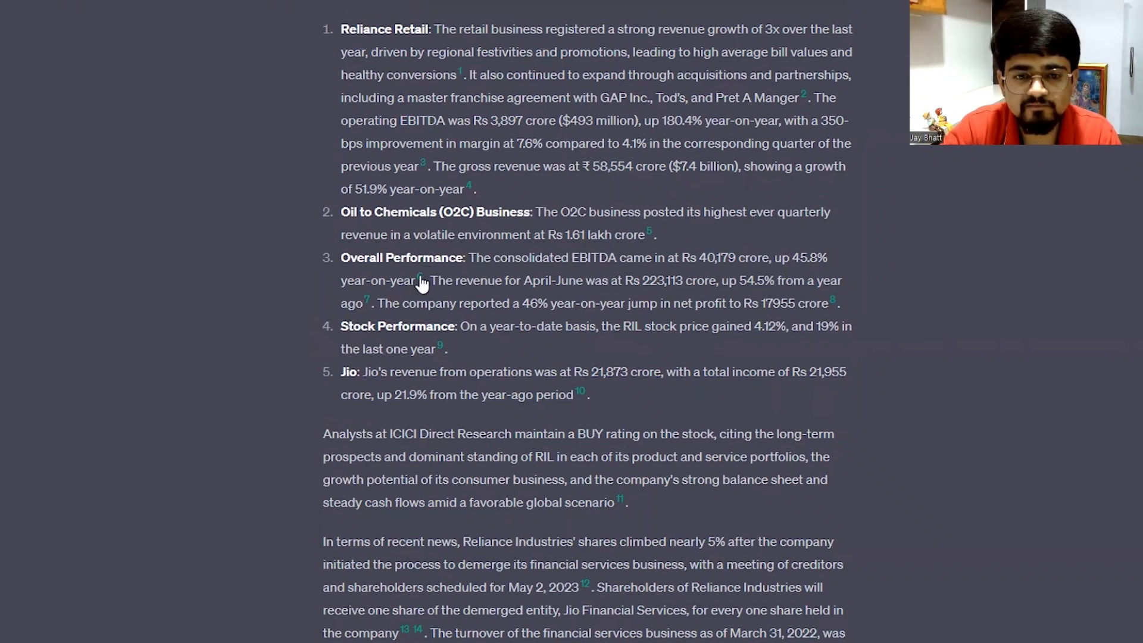
mouse_move(420, 285)
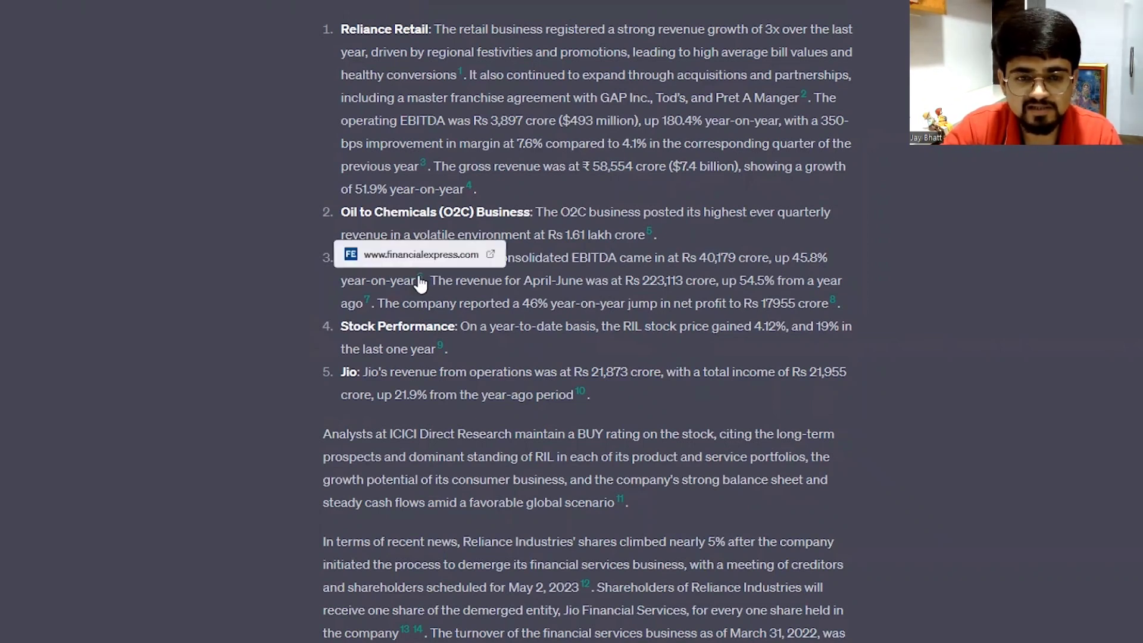